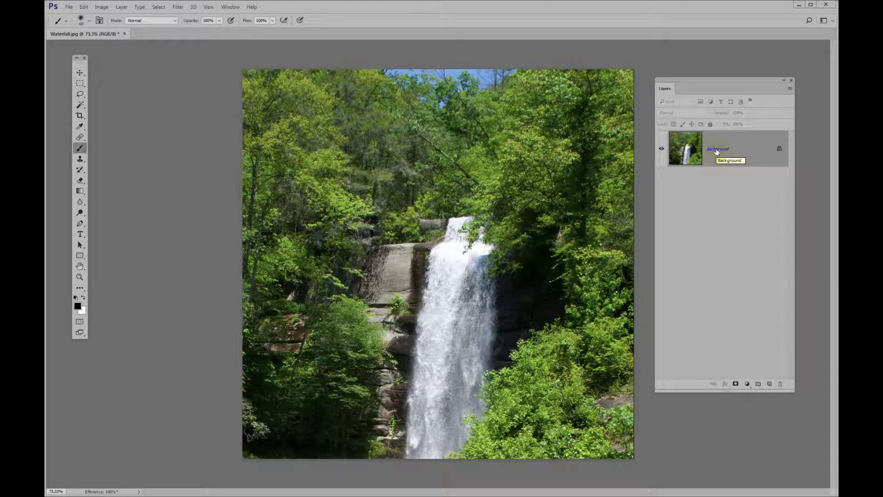
# Duplicate the photo as Layer 1, hide Background, give Layer 1 a white mask, and add Layer 2
pyautogui.moveTo(716, 152); pyautogui.dragTo(716, 149)
pyautogui.hotkey('ctrl', 'j')
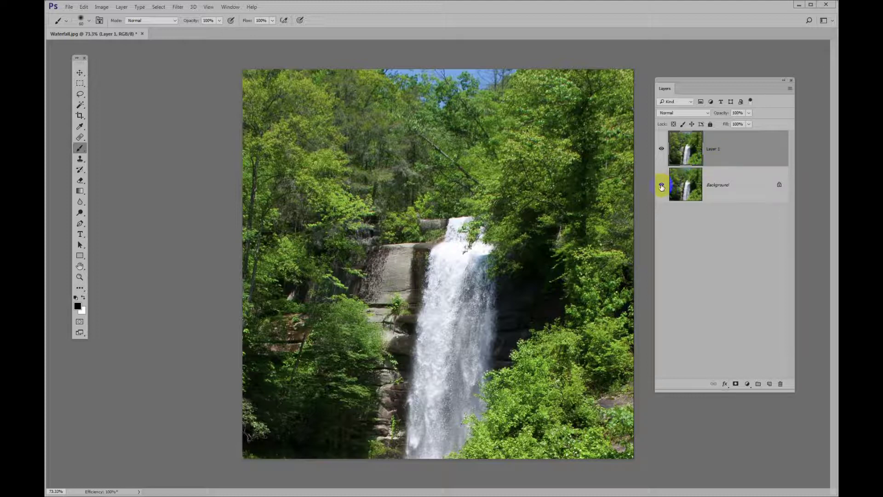
pyautogui.click(661, 186)
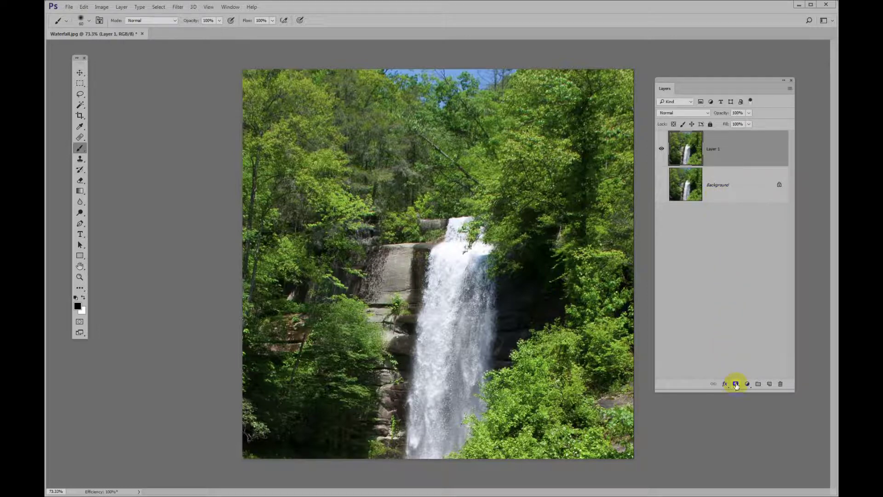
pyautogui.click(736, 385)
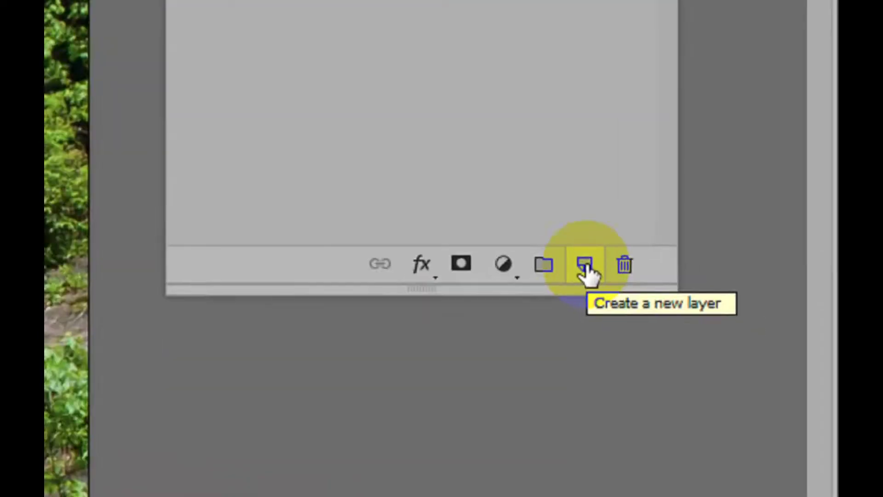
pyautogui.click(561, 251)
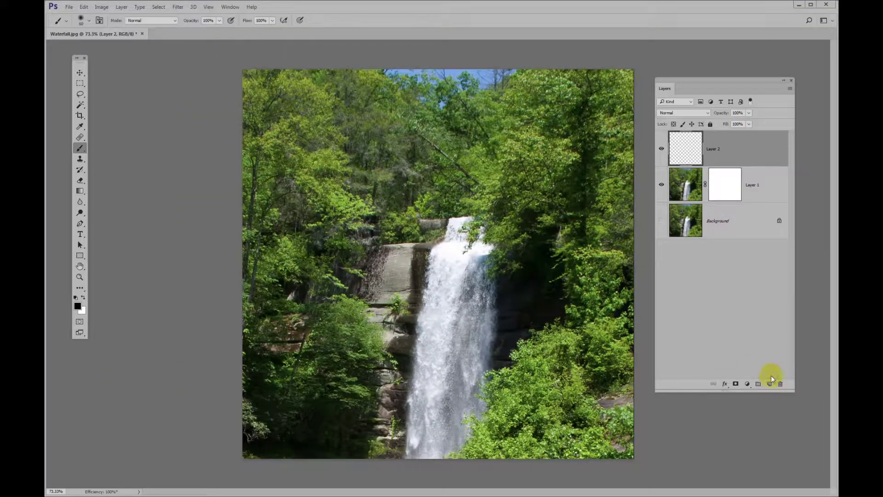
# Confirm the Layer 2 name and draw a large rectangular selection over the photo's upper middle
pyautogui.doubleClick(713, 149)
pyautogui.press('Return')
pyautogui.click(80, 85)
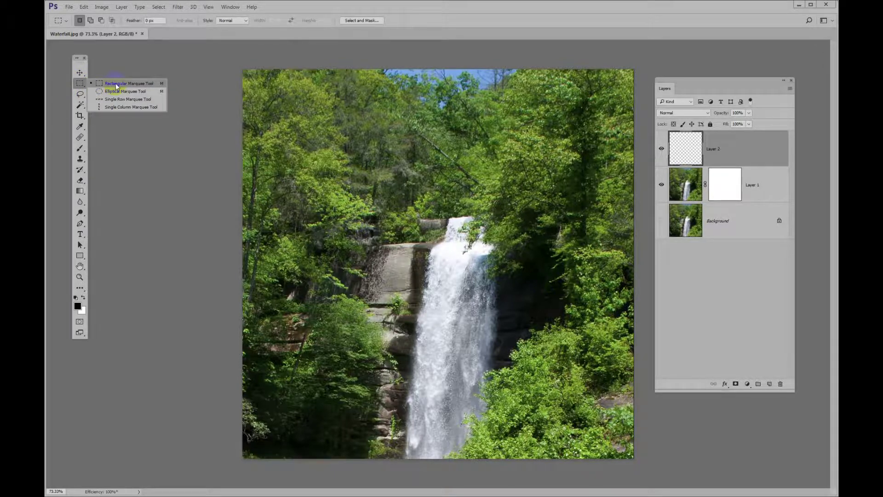
pyautogui.click(116, 84)
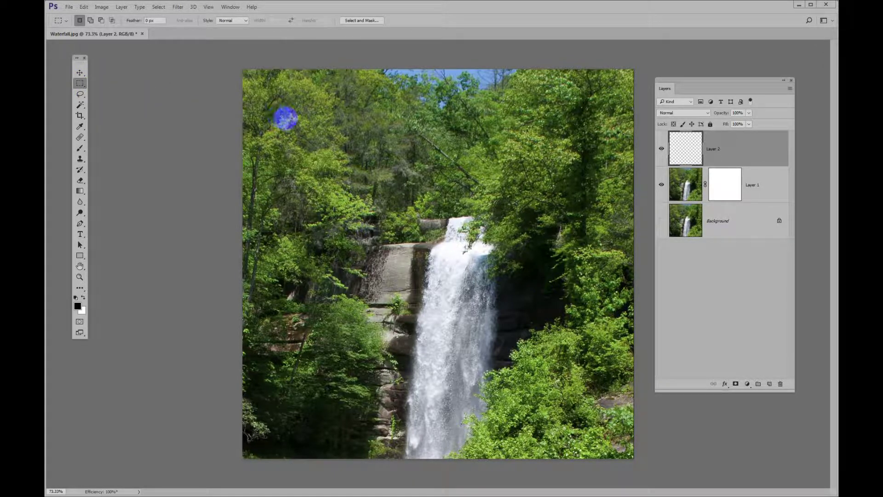
pyautogui.moveTo(287, 119); pyautogui.dragTo(597, 358)
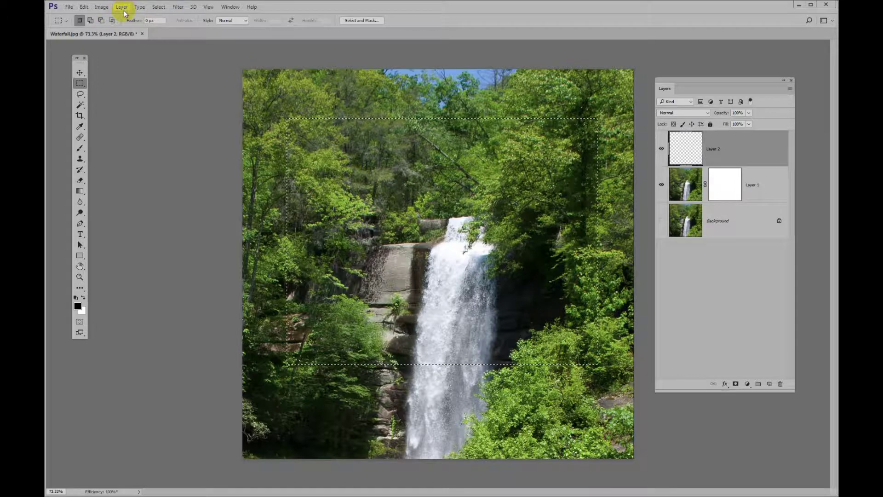
# Fill the rectangular selection with White at 100% opacity
pyautogui.click(85, 8)
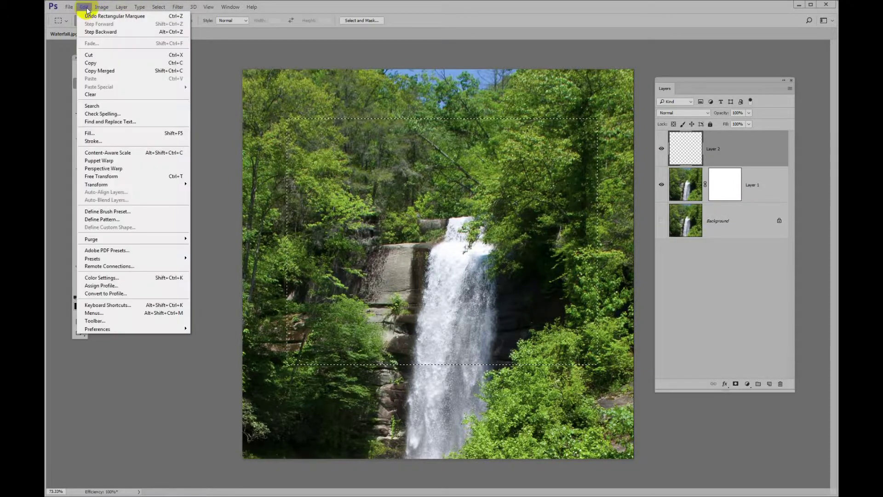
pyautogui.click(92, 134)
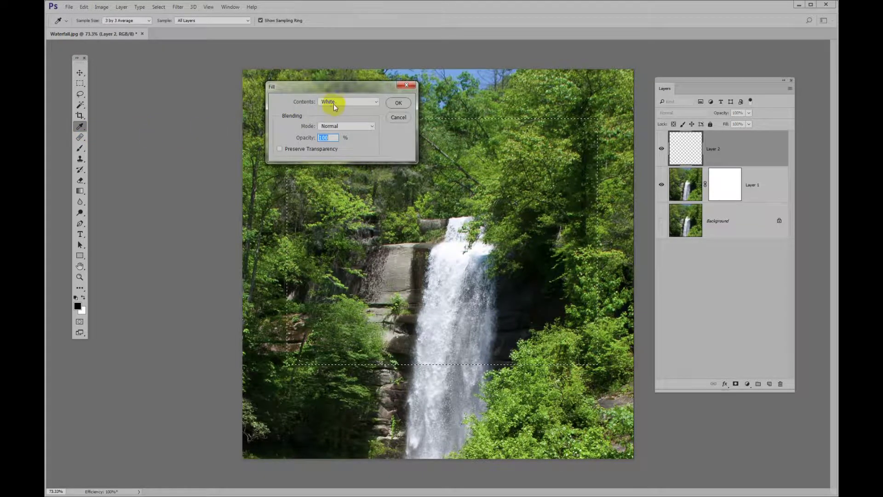
pyautogui.click(399, 103)
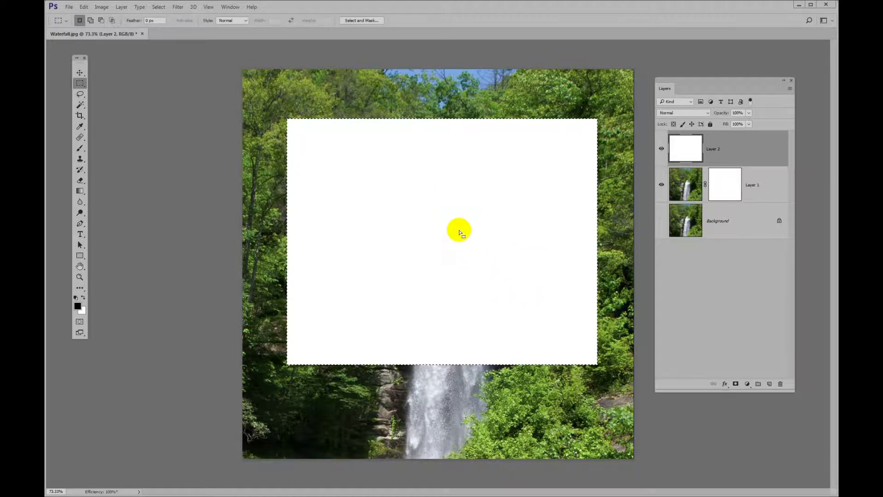
pyautogui.click(158, 8)
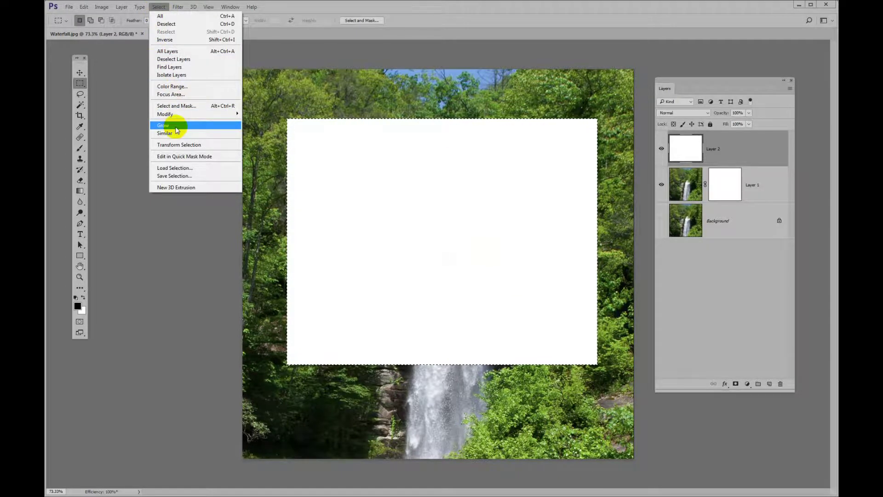
# Contract the selection by 50 pixels and delete its interior, leaving a white border
pyautogui.moveTo(177, 114)
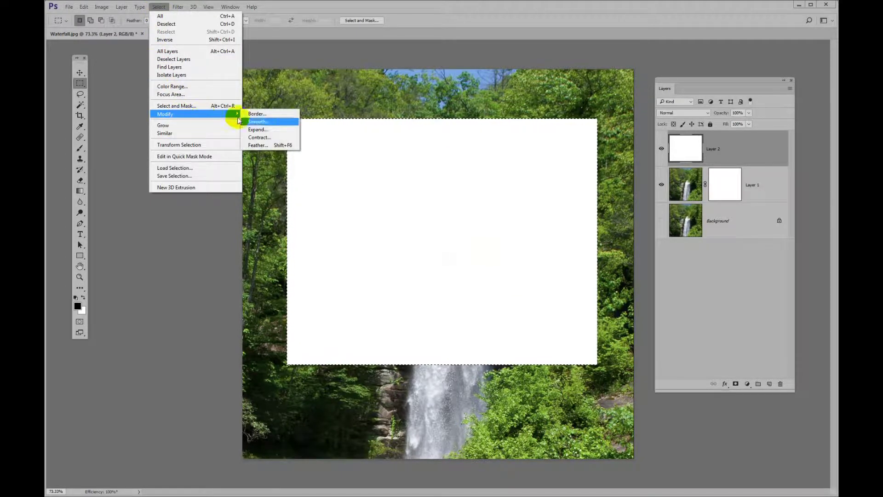
pyautogui.click(258, 138)
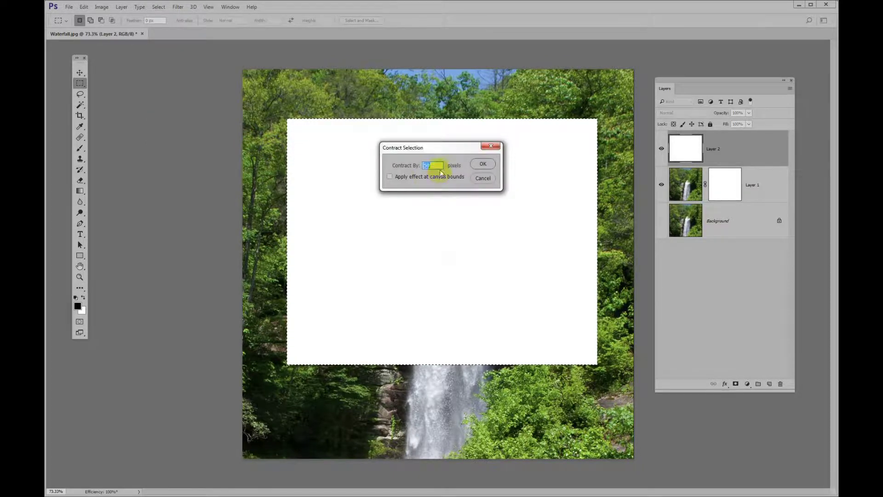
pyautogui.click(483, 164)
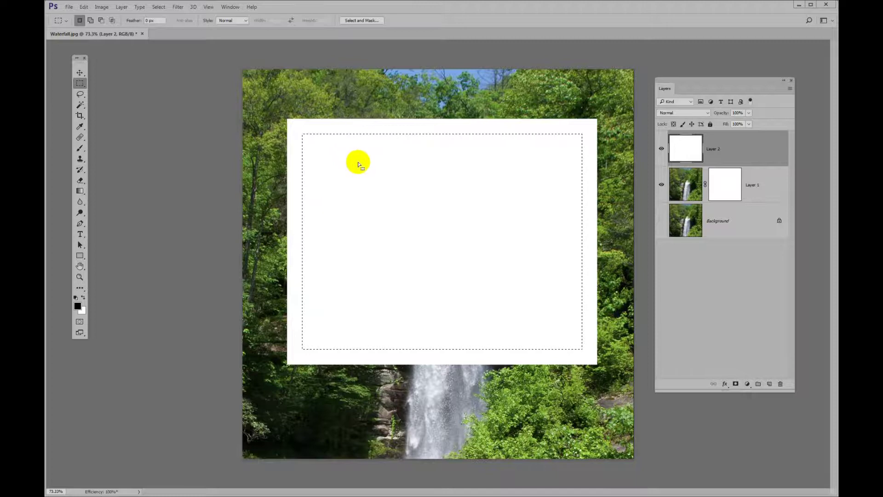
pyautogui.press('Delete')
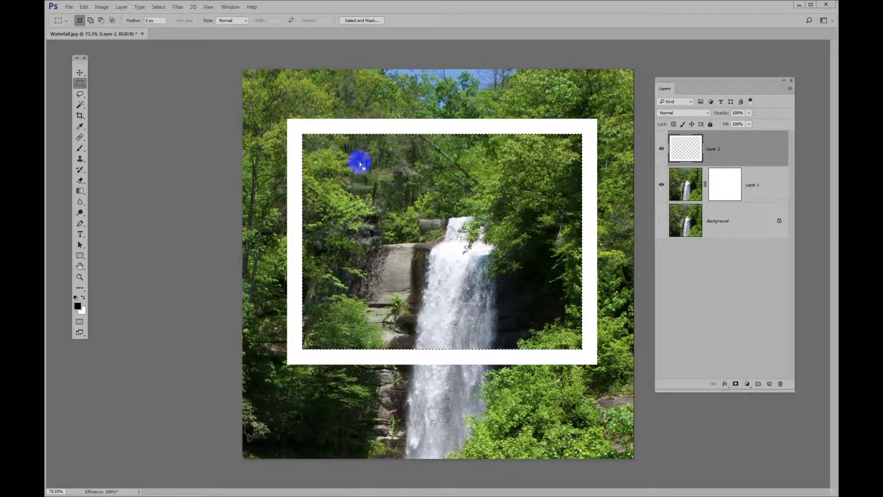
# Deselect the finished white frame
pyautogui.rightClick(408, 193)
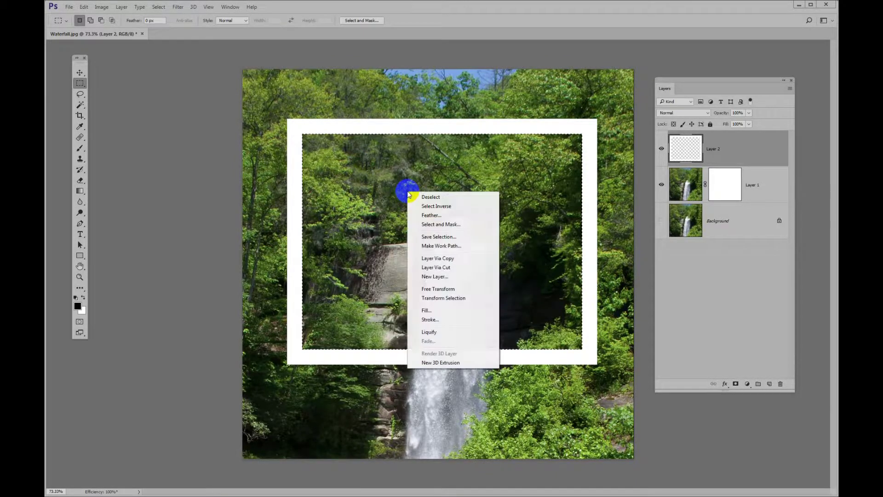
pyautogui.click(436, 198)
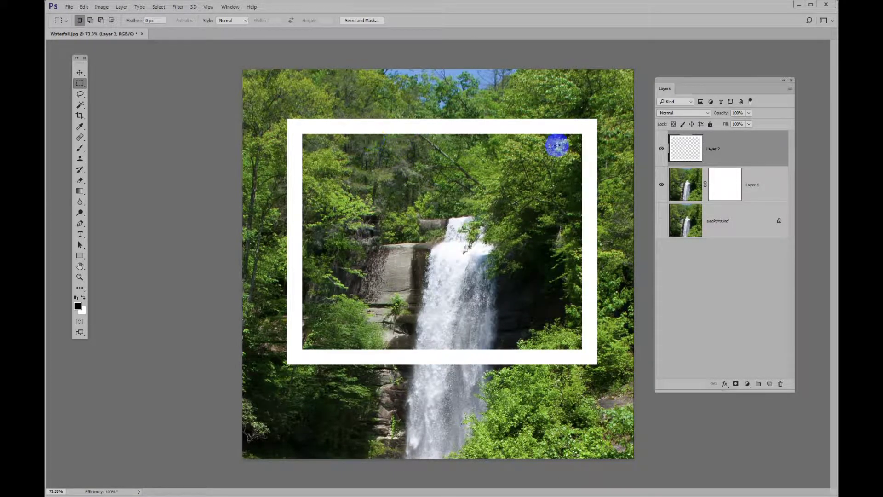
pyautogui.click(473, 235)
pyautogui.moveTo(472, 236); pyautogui.dragTo(459, 227)
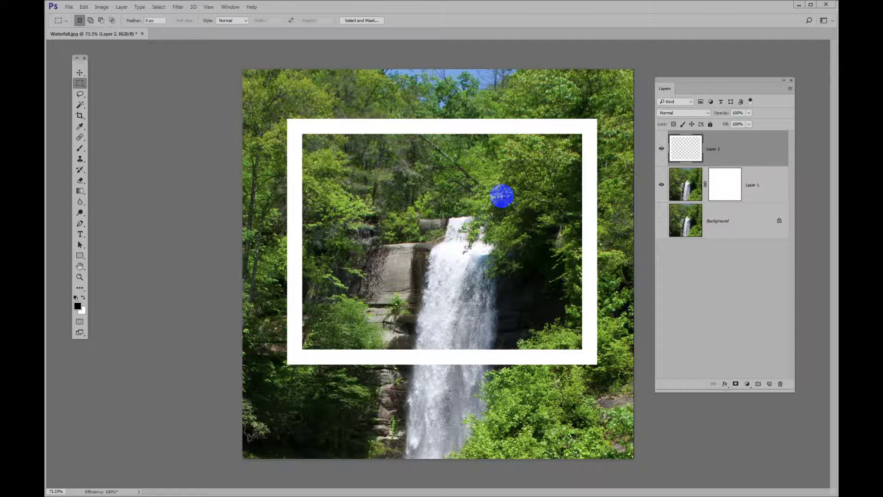
# Distort the frame by pulling its left corners inward so the left side is shorter, then commit
pyautogui.click(180, 38)
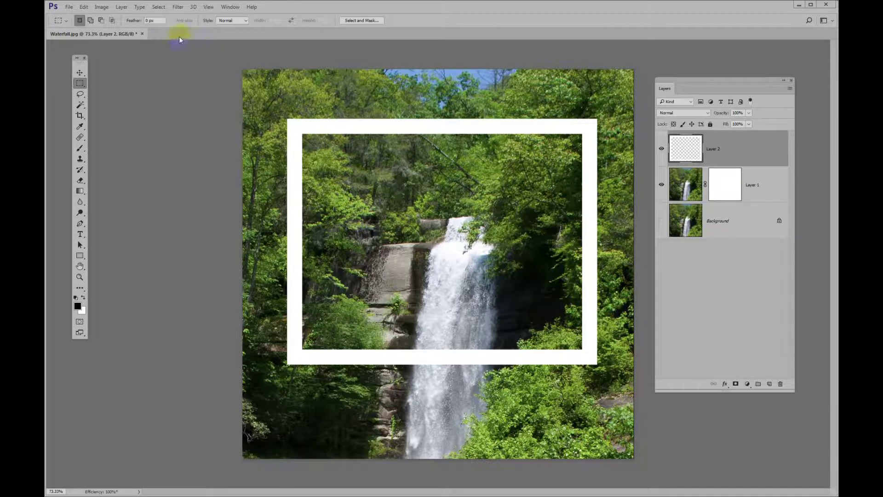
pyautogui.click(84, 7)
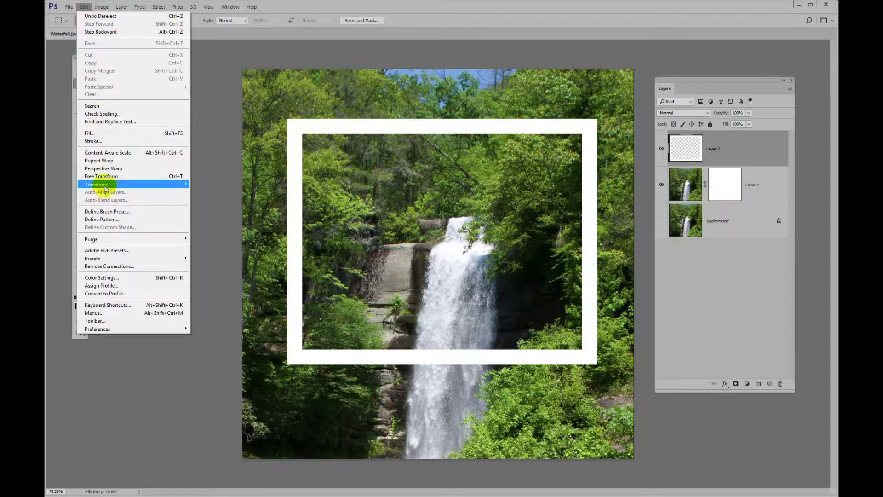
pyautogui.moveTo(99, 184)
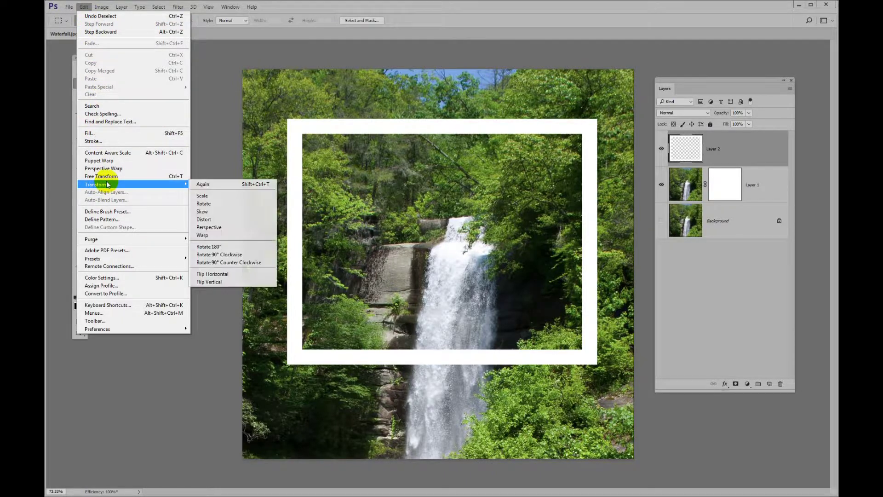
pyautogui.click(223, 219)
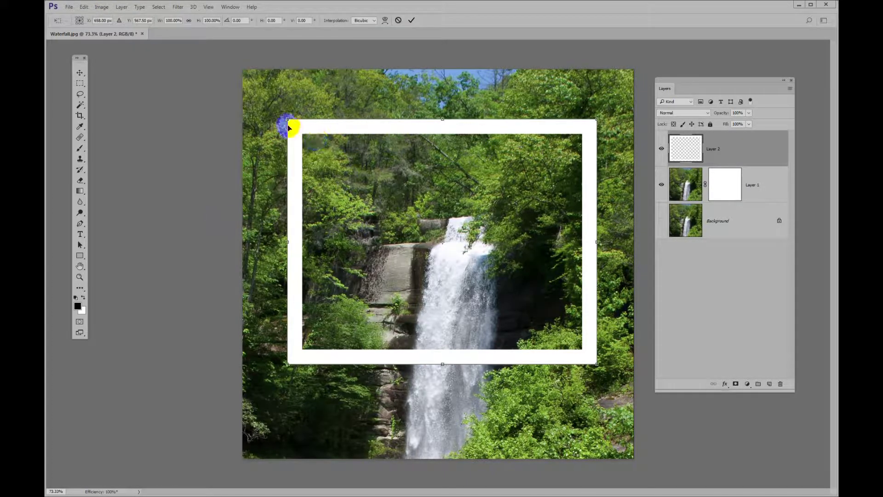
pyautogui.moveTo(288, 120); pyautogui.dragTo(289, 161)
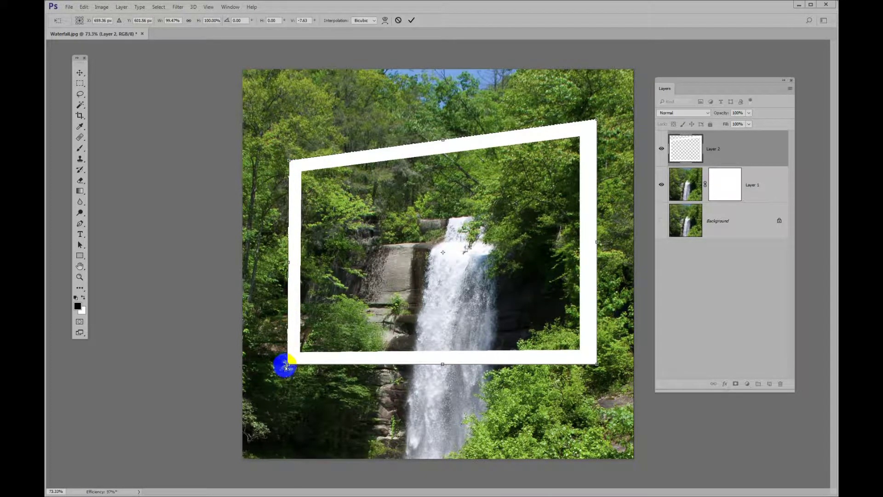
pyautogui.moveTo(287, 363); pyautogui.dragTo(289, 326)
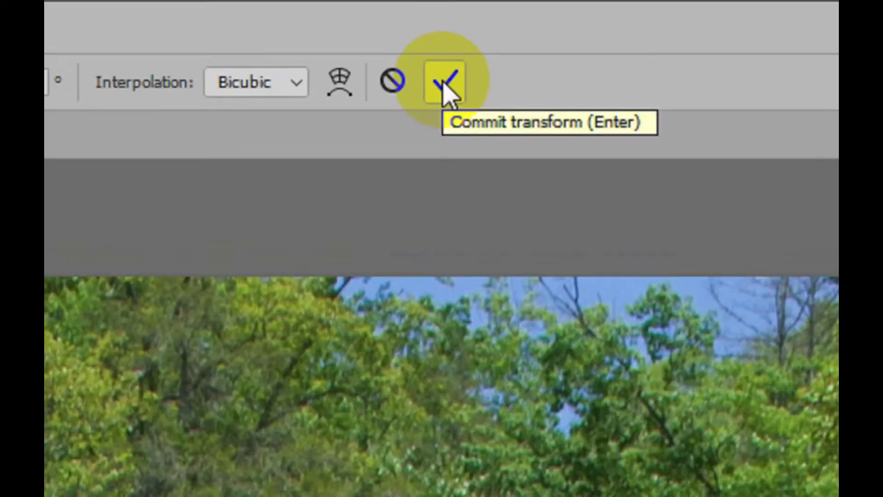
pyautogui.click(412, 20)
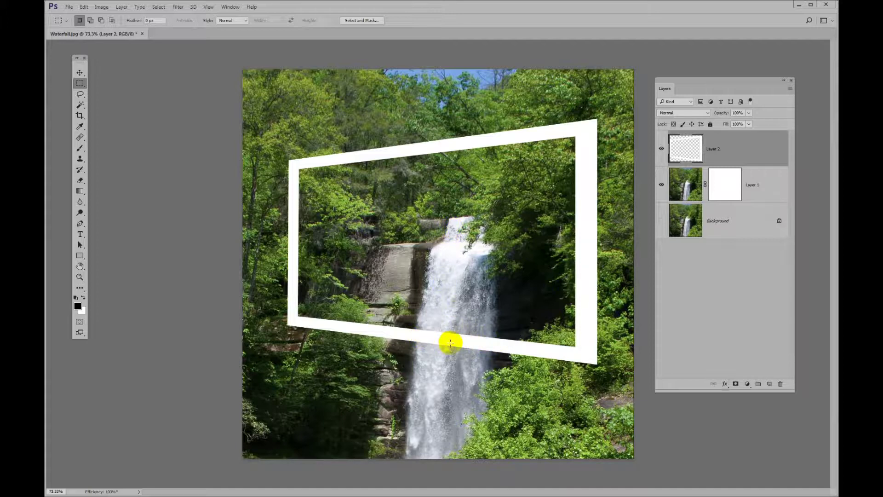
pyautogui.click(515, 345)
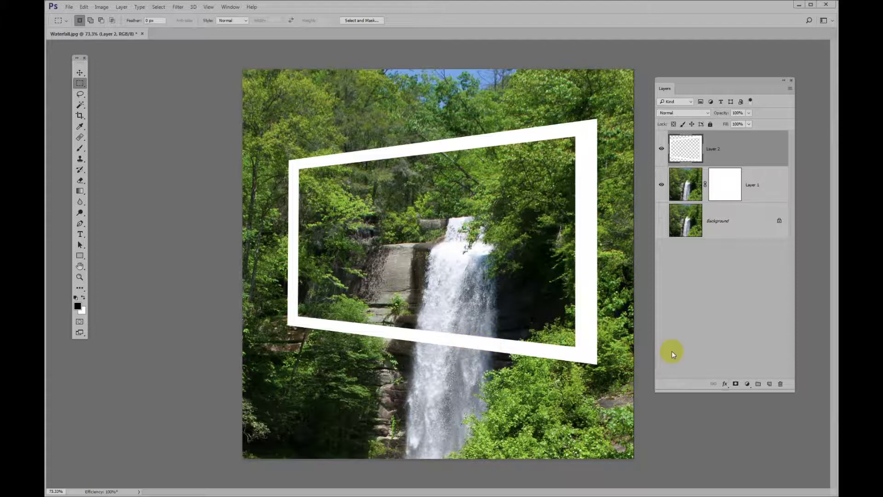
# Mask Layer 2 and paint black over the bottom bar where the waterfall crosses
pyautogui.click(736, 384)
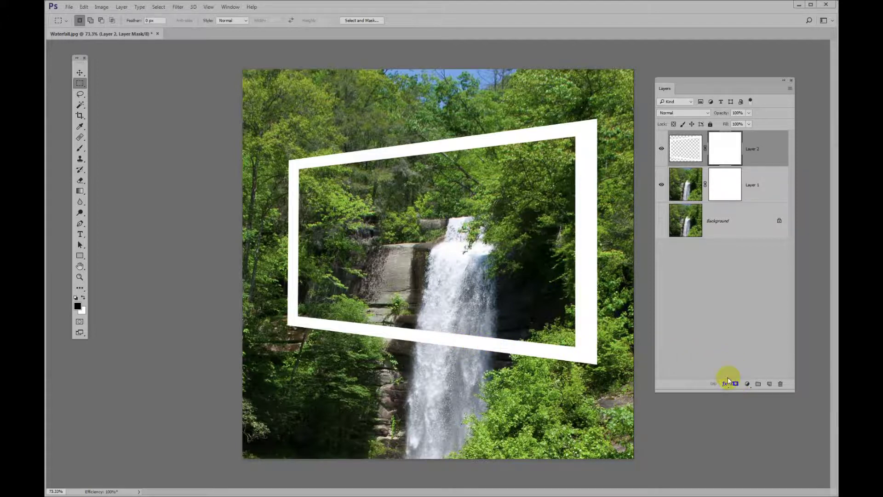
pyautogui.press('b')
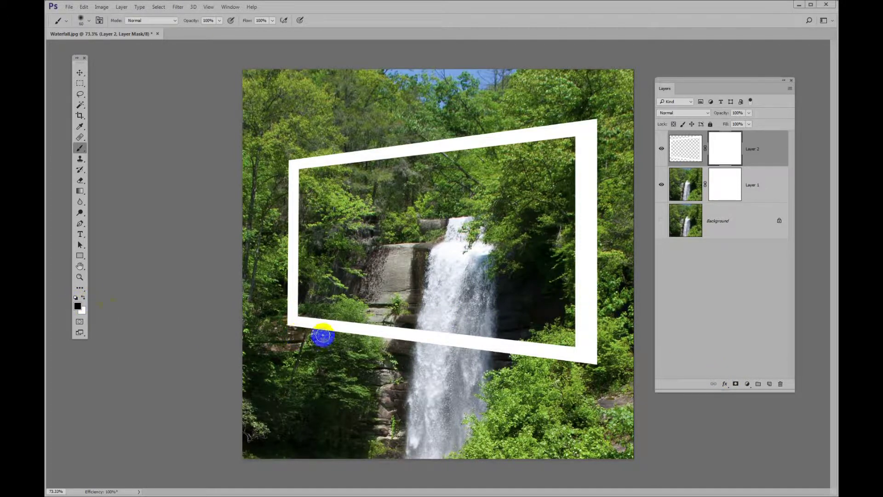
pyautogui.moveTo(430, 337)
pyautogui.mouseDown()
pyautogui.moveTo(483, 347)
pyautogui.moveTo(487, 340)
pyautogui.moveTo(470, 336)
pyautogui.moveTo(483, 346)
pyautogui.moveTo(464, 349)
pyautogui.moveTo(431, 342)
pyautogui.moveTo(422, 352)
pyautogui.moveTo(503, 351)
pyautogui.mouseUp()
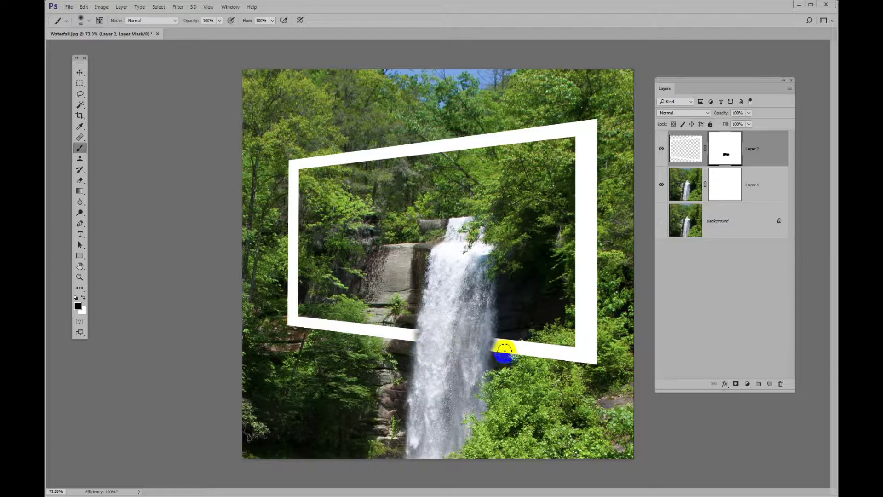
# Paint white on the mask to restore the frame bar beside the waterfall
pyautogui.press('x')
pyautogui.click(315, 332)
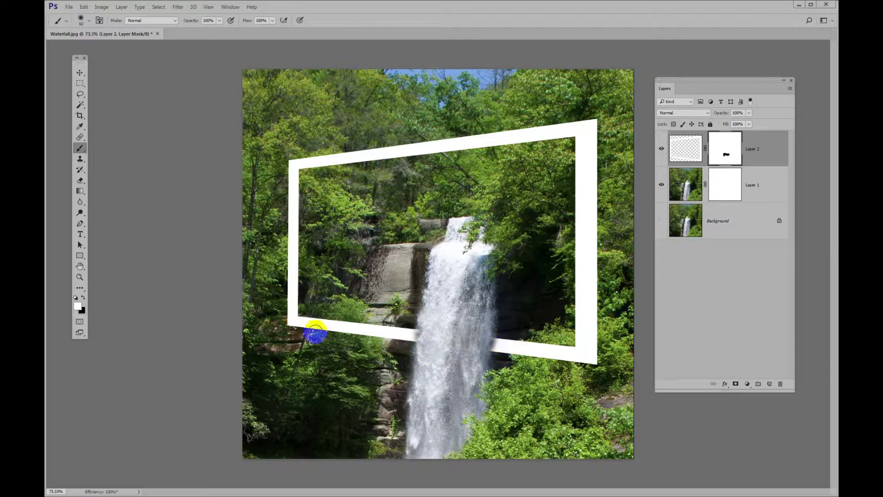
pyautogui.click(78, 308)
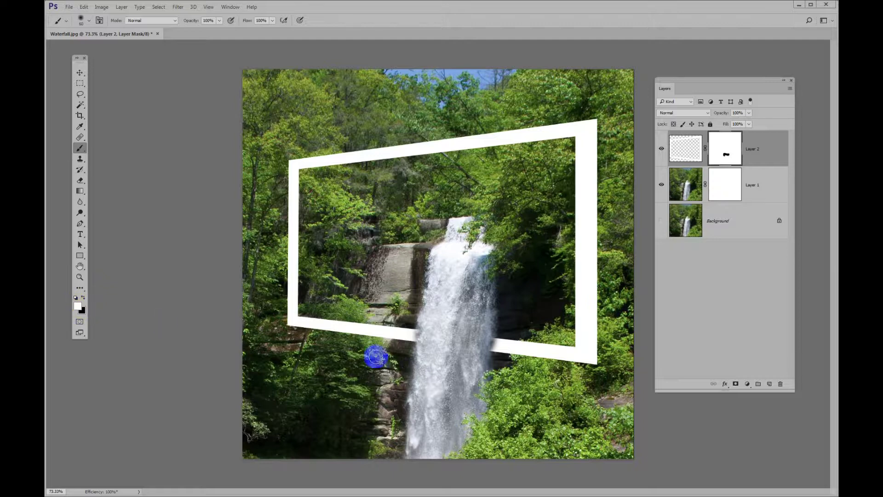
pyautogui.click(499, 343)
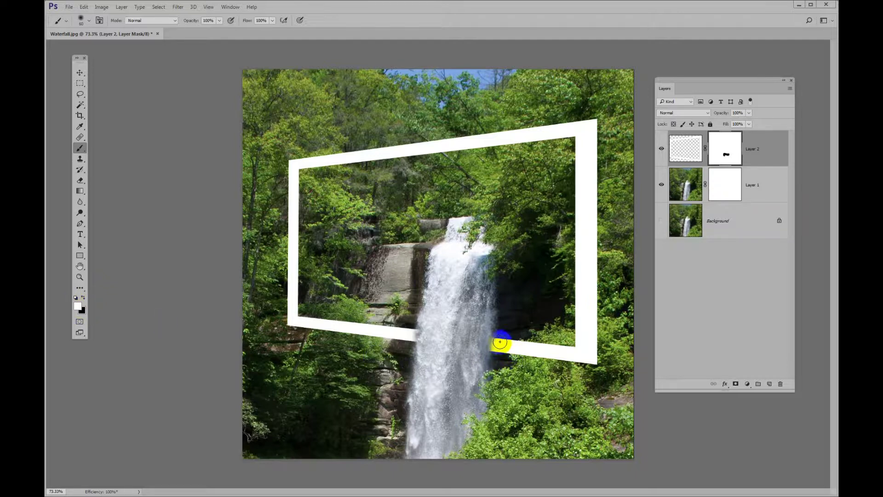
pyautogui.moveTo(402, 330)
pyautogui.mouseDown()
pyautogui.moveTo(410, 329)
pyautogui.moveTo(282, 453)
pyautogui.moveTo(382, 332)
pyautogui.mouseUp()
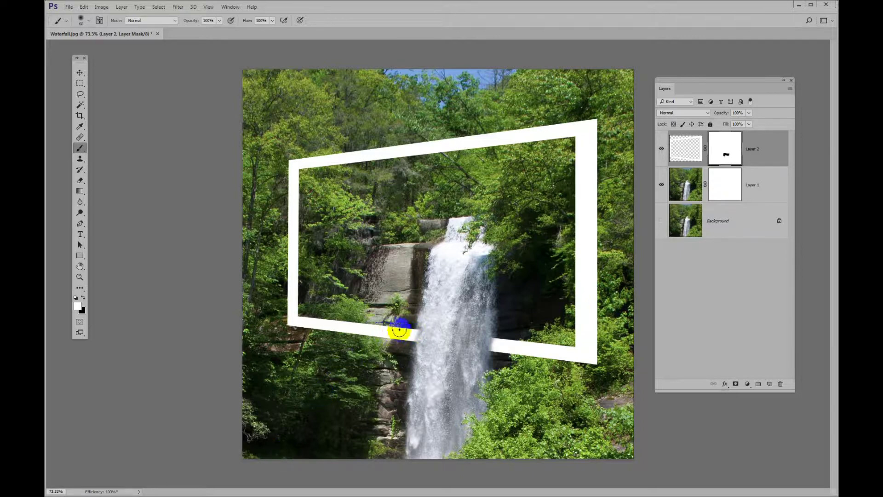
pyautogui.moveTo(399, 330); pyautogui.dragTo(411, 331)
# Fill a new Layer 3 with a diagonal Black, White gradient and move it just above Background
pyautogui.click(770, 385)
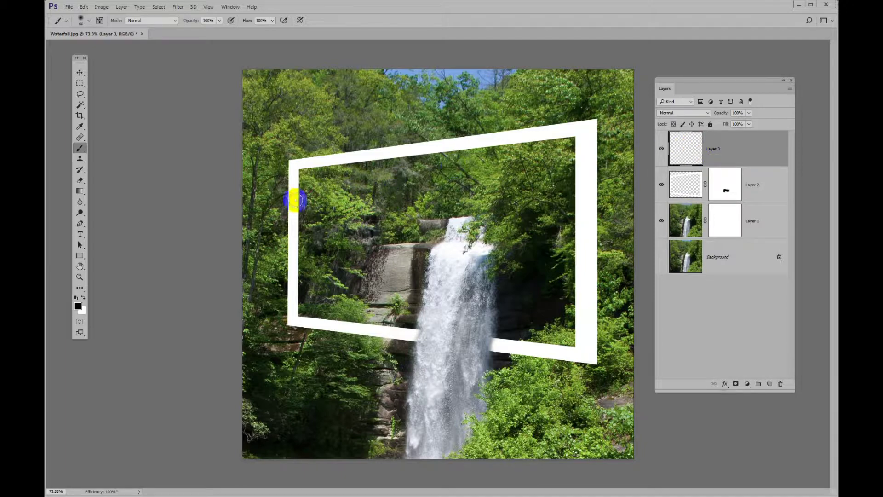
pyautogui.click(81, 192)
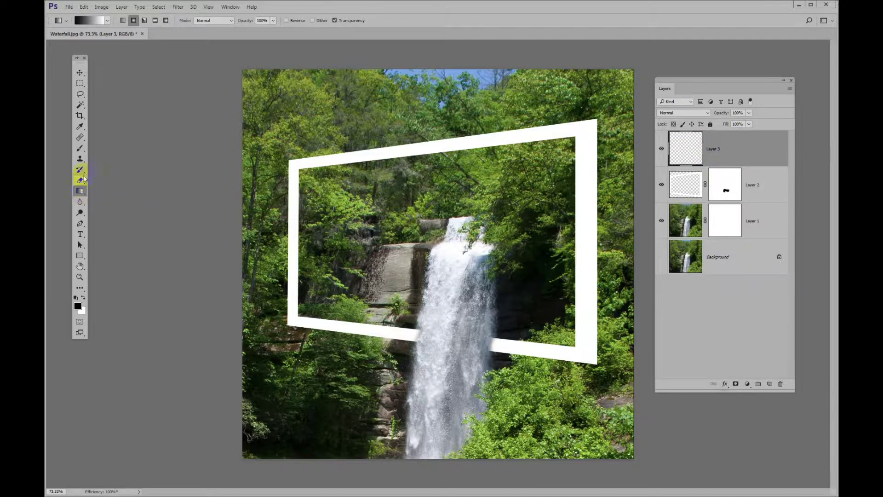
pyautogui.click(106, 20)
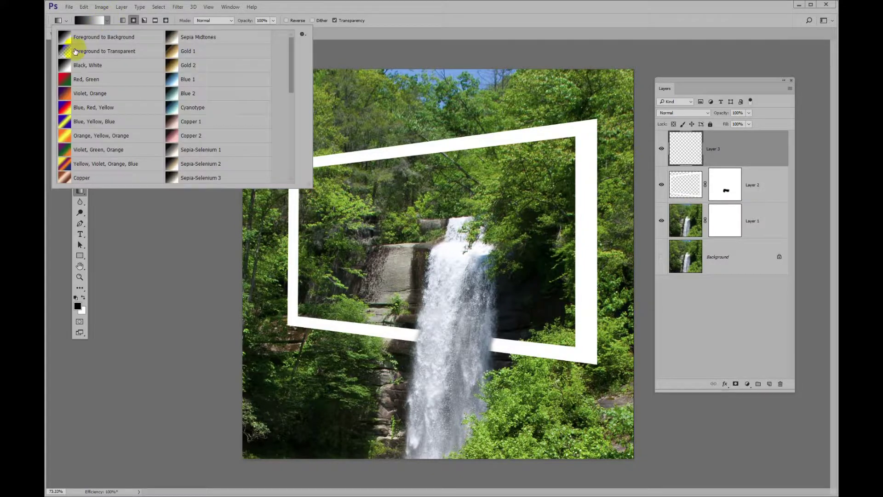
pyautogui.doubleClick(88, 65)
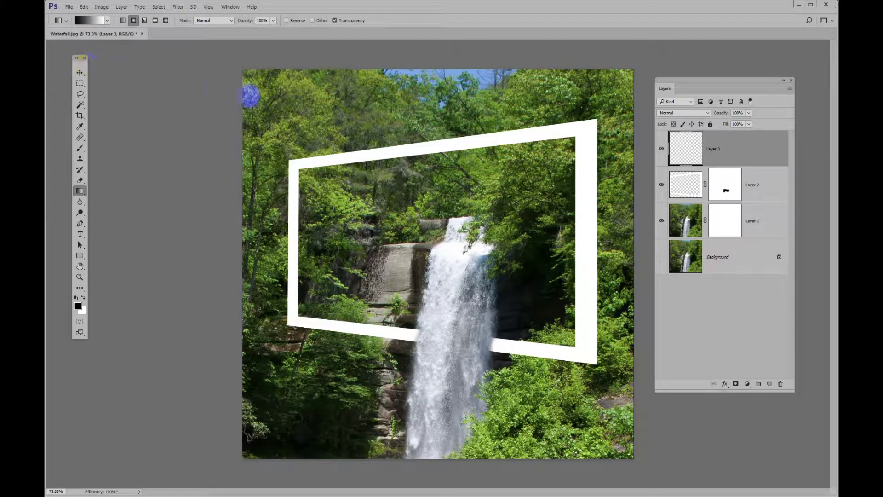
pyautogui.moveTo(243, 70); pyautogui.dragTo(631, 456)
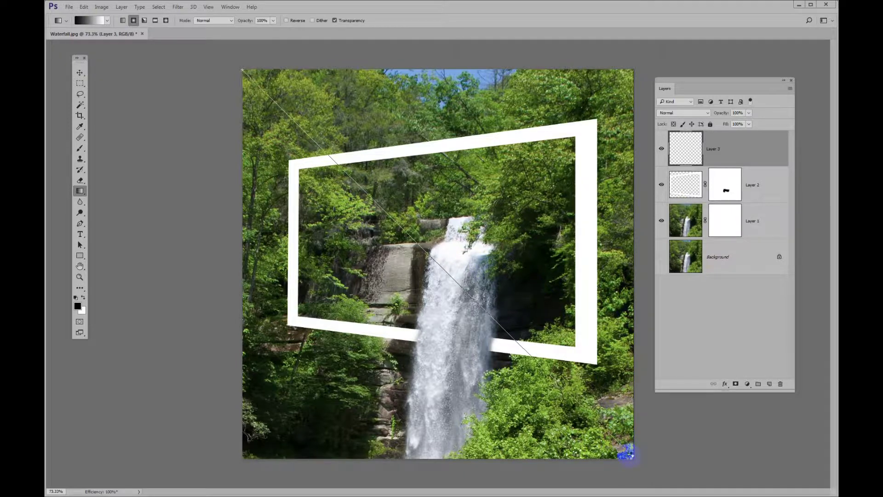
pyautogui.moveTo(631, 456); pyautogui.dragTo(631, 455)
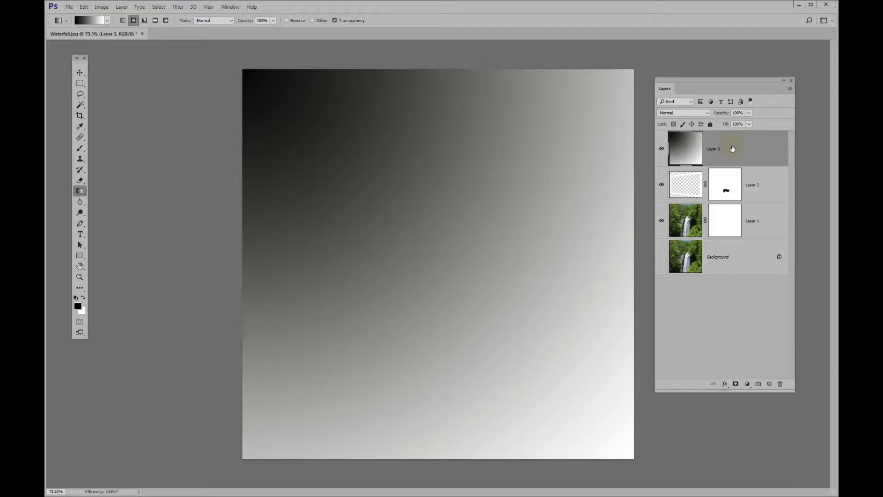
pyautogui.moveTo(732, 148); pyautogui.dragTo(738, 241)
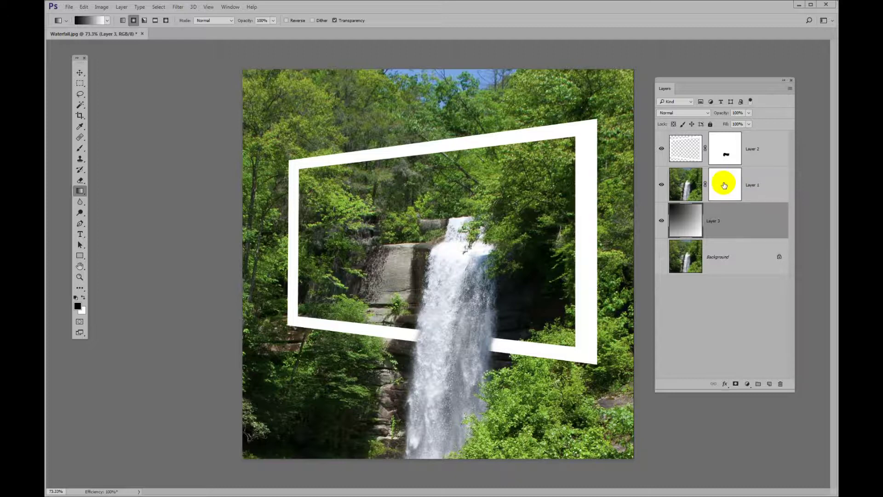
# Target Layer 1's mask with a black brush enlarged to size 200
pyautogui.click(725, 185)
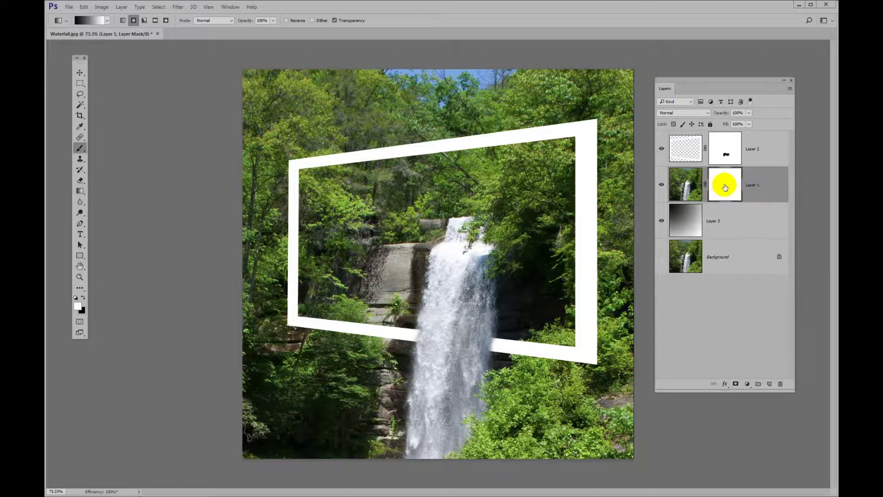
pyautogui.press('b')
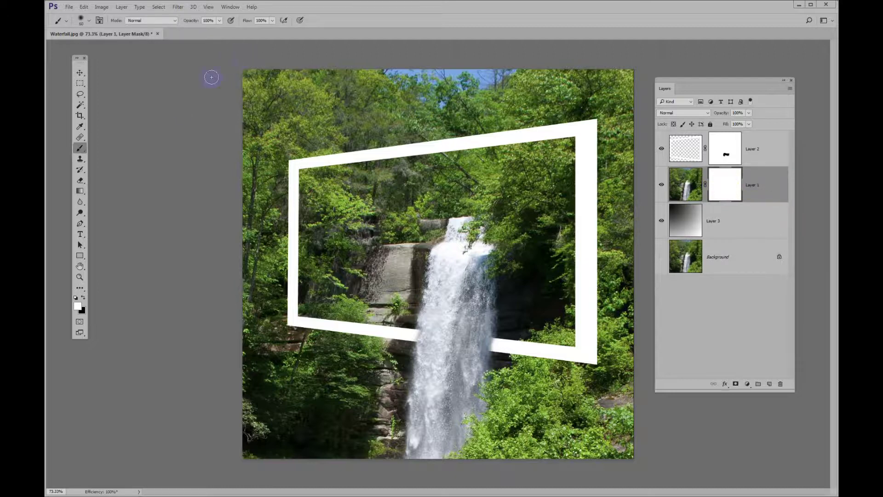
pyautogui.click(83, 299)
pyautogui.press(']')
pyautogui.press(']')
pyautogui.press(']')
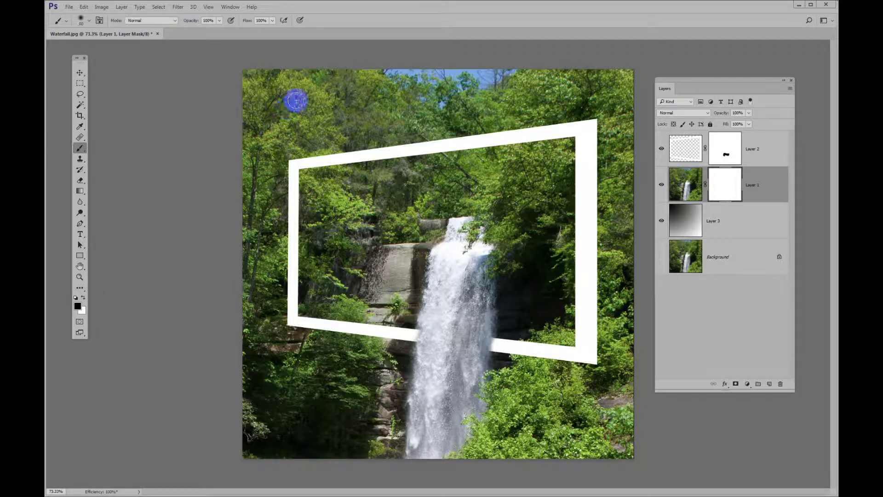
pyautogui.press(']')
pyautogui.press(']')
pyautogui.press(']')
pyautogui.press(']')
# Paint out the treetops and foliage outside the frame to reveal the gradient
pyautogui.moveTo(298, 90)
pyautogui.mouseDown()
pyautogui.moveTo(278, 89)
pyautogui.moveTo(404, 83)
pyautogui.moveTo(243, 92)
pyautogui.moveTo(357, 89)
pyautogui.moveTo(296, 98)
pyautogui.moveTo(489, 75)
pyautogui.moveTo(624, 73)
pyautogui.moveTo(299, 109)
pyautogui.moveTo(249, 192)
pyautogui.moveTo(243, 312)
pyautogui.moveTo(282, 410)
pyautogui.moveTo(358, 425)
pyautogui.moveTo(285, 448)
pyautogui.moveTo(354, 420)
pyautogui.moveTo(372, 400)
pyautogui.moveTo(374, 444)
pyautogui.moveTo(395, 444)
pyautogui.mouseUp()
pyautogui.moveTo(518, 402)
pyautogui.mouseDown()
pyautogui.moveTo(600, 420)
pyautogui.moveTo(529, 438)
pyautogui.moveTo(622, 432)
pyautogui.moveTo(639, 250)
pyautogui.moveTo(627, 236)
pyautogui.moveTo(627, 102)
pyautogui.moveTo(614, 388)
pyautogui.moveTo(587, 388)
pyautogui.moveTo(586, 305)
pyautogui.mouseUp()
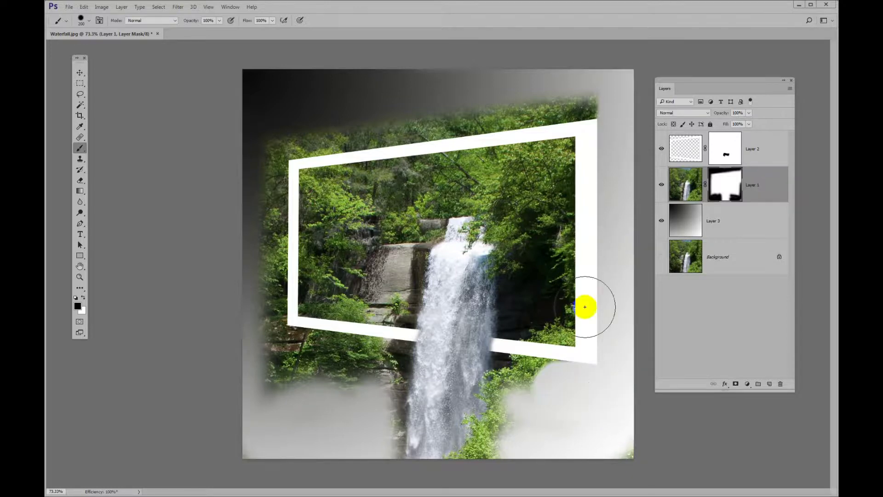
pyautogui.moveTo(268, 131)
pyautogui.mouseDown()
pyautogui.moveTo(595, 88)
pyautogui.moveTo(321, 124)
pyautogui.moveTo(286, 136)
pyautogui.moveTo(258, 165)
pyautogui.moveTo(252, 311)
pyautogui.moveTo(260, 324)
pyautogui.moveTo(262, 296)
pyautogui.moveTo(265, 343)
pyautogui.moveTo(296, 355)
pyautogui.moveTo(246, 365)
pyautogui.moveTo(262, 265)
pyautogui.moveTo(252, 176)
pyautogui.moveTo(242, 309)
pyautogui.moveTo(267, 404)
pyautogui.moveTo(292, 361)
pyautogui.moveTo(351, 361)
pyautogui.moveTo(296, 355)
pyautogui.moveTo(361, 370)
pyautogui.moveTo(270, 431)
pyautogui.moveTo(296, 442)
pyautogui.mouseUp()
pyautogui.moveTo(565, 457)
pyautogui.mouseDown()
pyautogui.moveTo(567, 436)
pyautogui.moveTo(529, 423)
pyautogui.moveTo(571, 445)
pyautogui.moveTo(642, 457)
pyautogui.moveTo(596, 454)
pyautogui.moveTo(545, 435)
pyautogui.moveTo(515, 440)
pyautogui.moveTo(511, 461)
pyautogui.moveTo(509, 414)
pyautogui.mouseUp()
# With a smaller brush, mask out the foliage and rock beside the waterfall below the frame
pyautogui.press('[')
pyautogui.press('[')
pyautogui.press('[')
pyautogui.press('[')
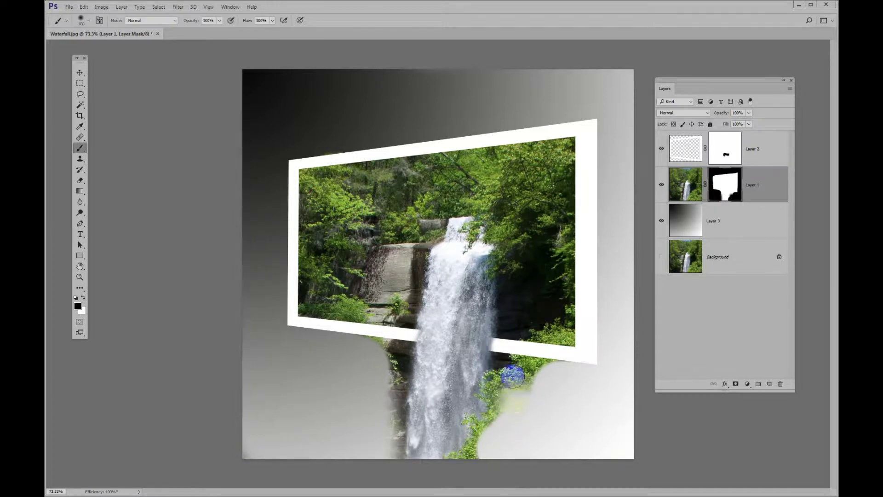
pyautogui.moveTo(512, 377)
pyautogui.mouseDown()
pyautogui.moveTo(502, 359)
pyautogui.moveTo(556, 369)
pyautogui.moveTo(503, 362)
pyautogui.moveTo(503, 389)
pyautogui.moveTo(517, 387)
pyautogui.moveTo(502, 380)
pyautogui.moveTo(487, 392)
pyautogui.moveTo(501, 403)
pyautogui.moveTo(486, 424)
pyautogui.moveTo(471, 425)
pyautogui.moveTo(484, 442)
pyautogui.moveTo(472, 472)
pyautogui.moveTo(475, 423)
pyautogui.moveTo(506, 366)
pyautogui.mouseUp()
pyautogui.moveTo(374, 343)
pyautogui.mouseDown()
pyautogui.moveTo(405, 349)
pyautogui.moveTo(402, 369)
pyautogui.moveTo(401, 357)
pyautogui.moveTo(388, 364)
pyautogui.moveTo(404, 349)
pyautogui.moveTo(393, 450)
pyautogui.moveTo(399, 398)
pyautogui.moveTo(410, 471)
pyautogui.moveTo(467, 461)
pyautogui.moveTo(500, 359)
pyautogui.moveTo(545, 404)
pyautogui.moveTo(423, 386)
pyautogui.moveTo(395, 348)
pyautogui.mouseUp()
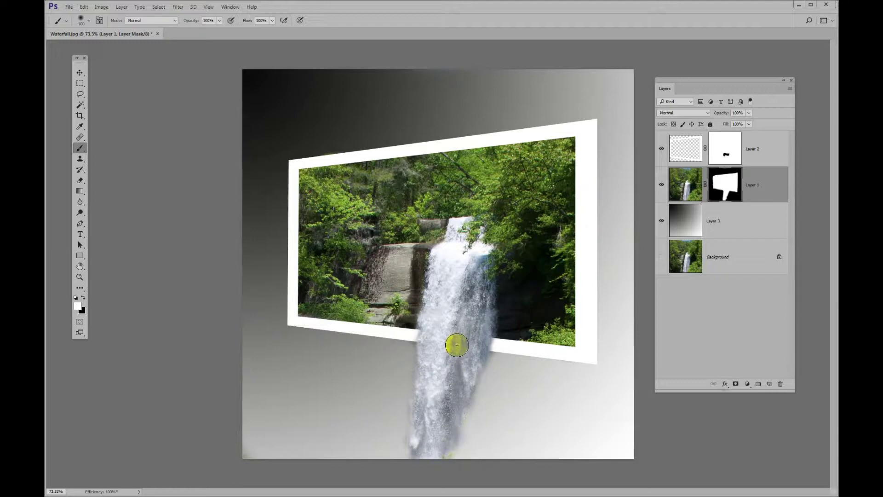
pyautogui.press('x')
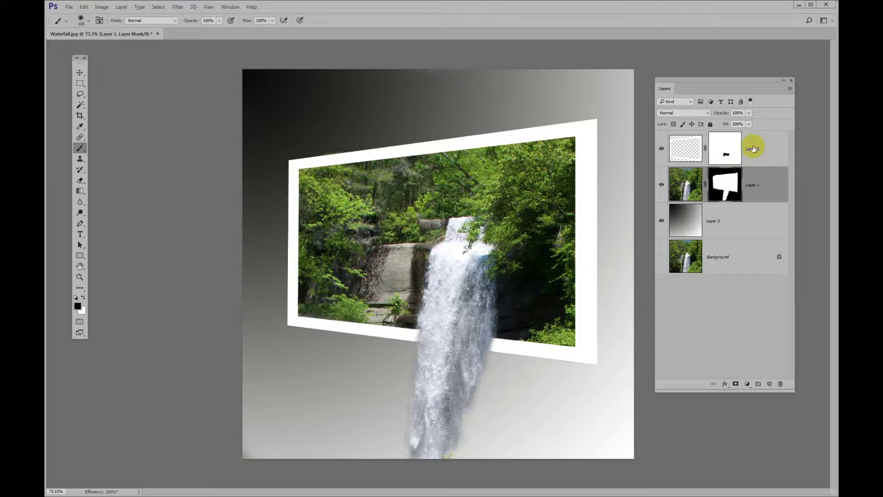
# On Layer 2, Magic Wand outside the frame and choose Select Inverse to select the frame
pyautogui.click(753, 149)
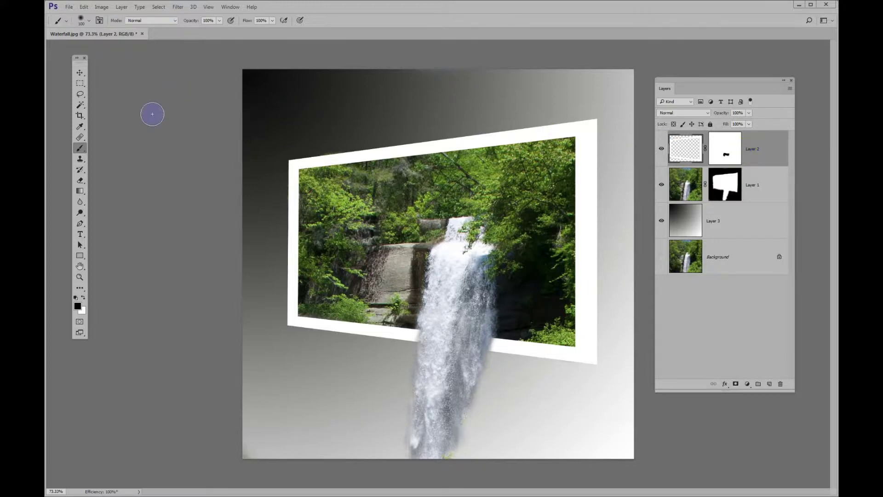
pyautogui.press('w')
pyautogui.rightClick(84, 107)
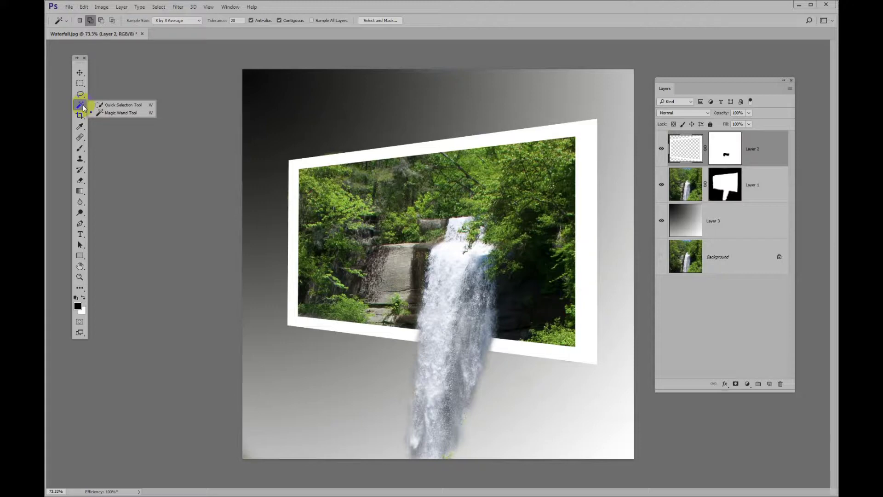
pyautogui.click(128, 115)
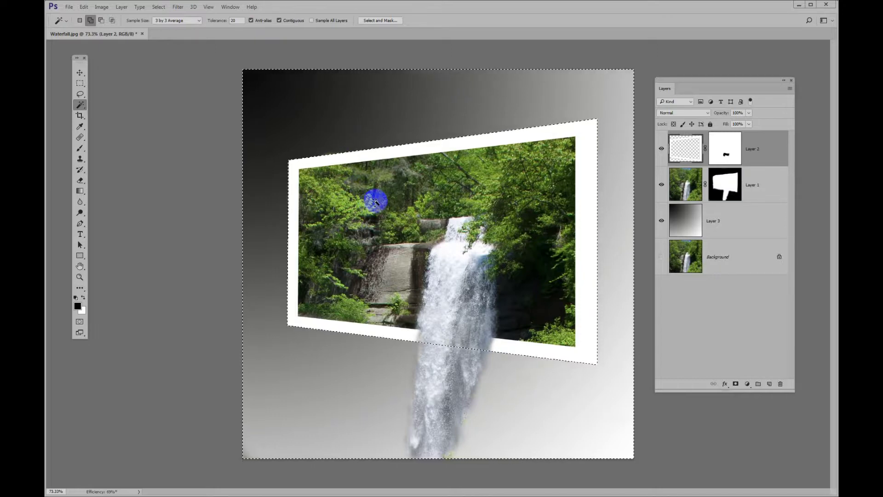
pyautogui.rightClick(376, 199)
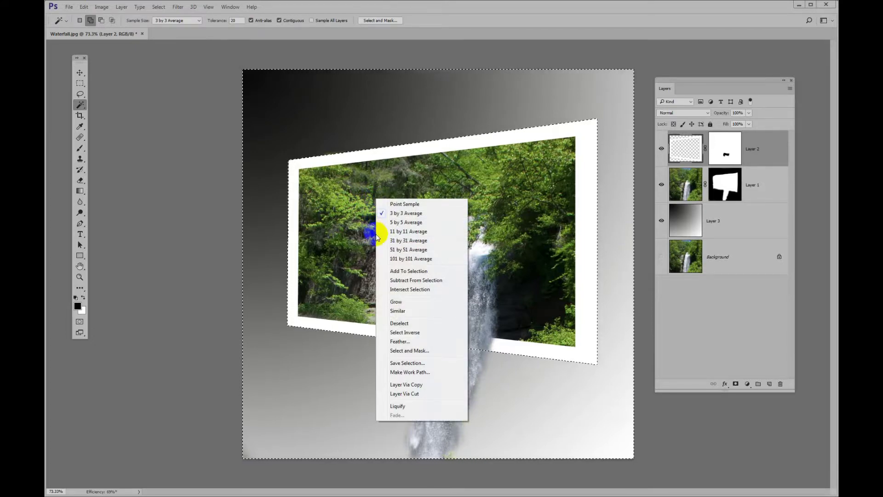
pyautogui.click(416, 333)
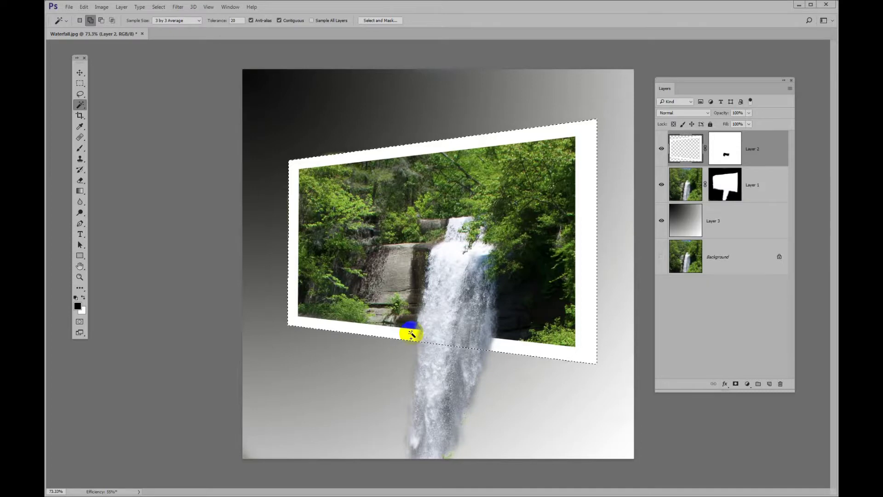
pyautogui.click(770, 384)
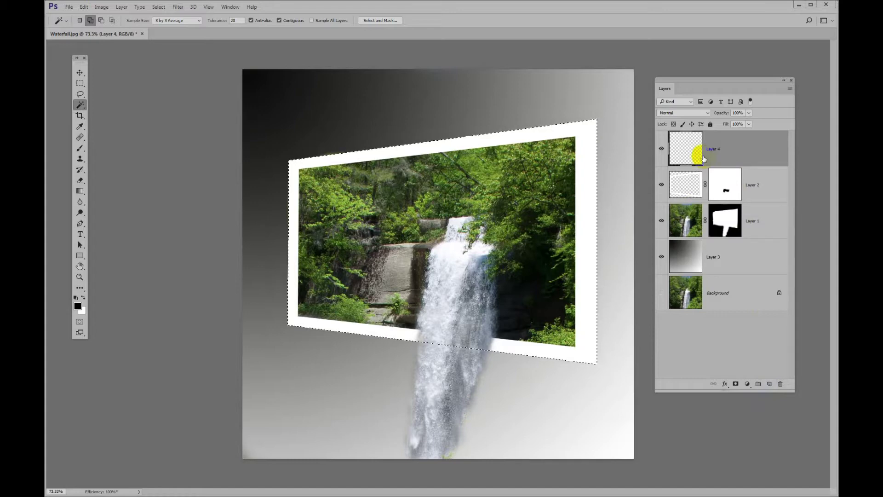
# Fill the frame selection on Layer 4 with black and deselect
pyautogui.click(78, 306)
pyautogui.hotkey('alt', 'BackSpace')
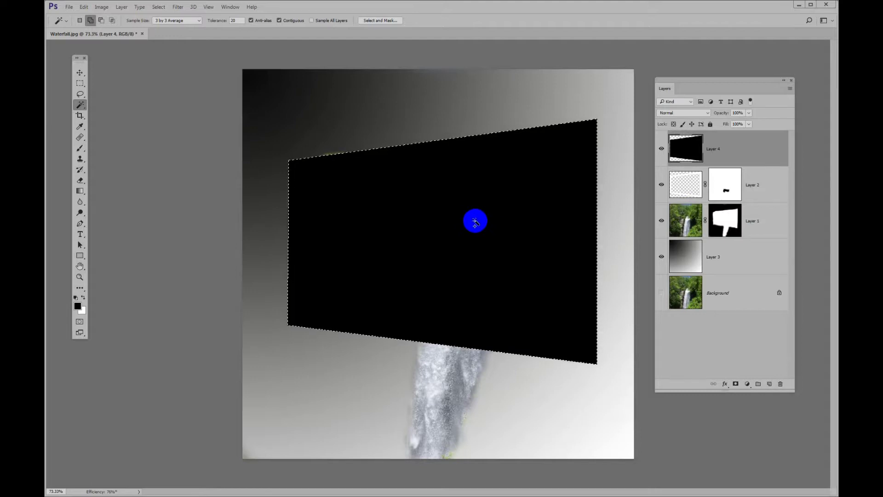
pyautogui.hotkey('ctrl', 'd')
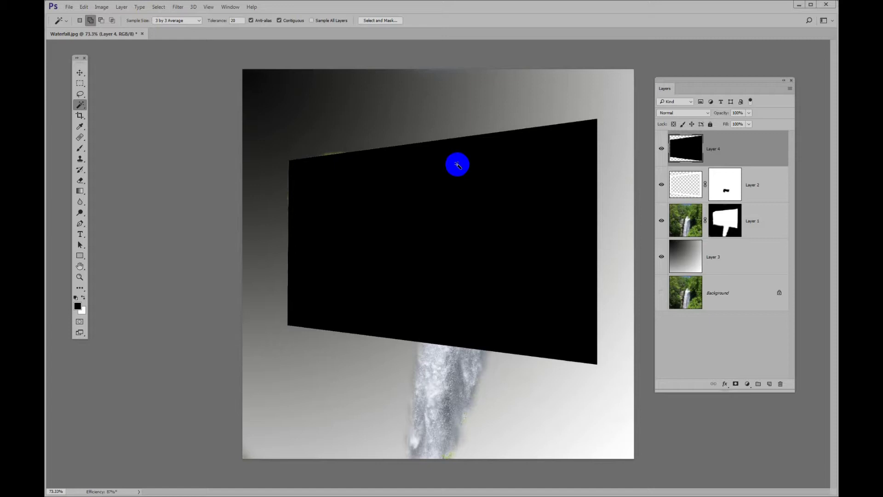
# Move Layer 4 below Layer 1, just above the gradient Layer 3
pyautogui.moveTo(695, 180); pyautogui.dragTo(720, 184)
pyautogui.moveTo(719, 222); pyautogui.dragTo(722, 242)
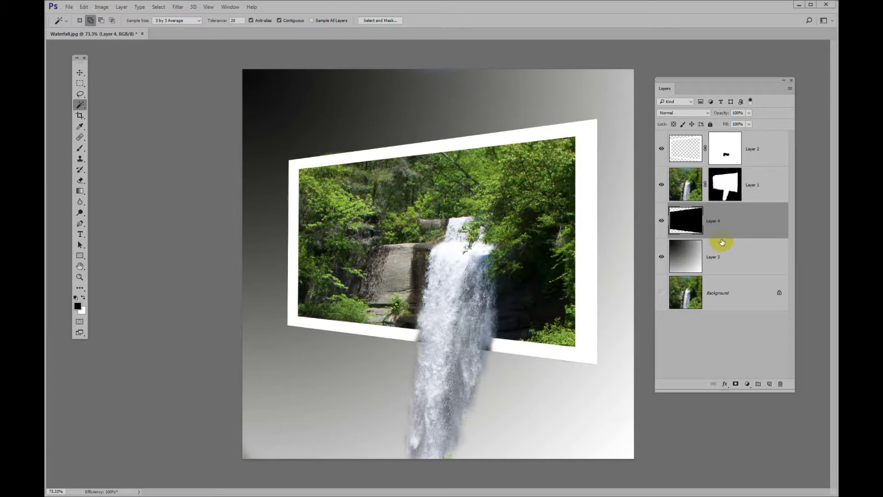
pyautogui.click(728, 232)
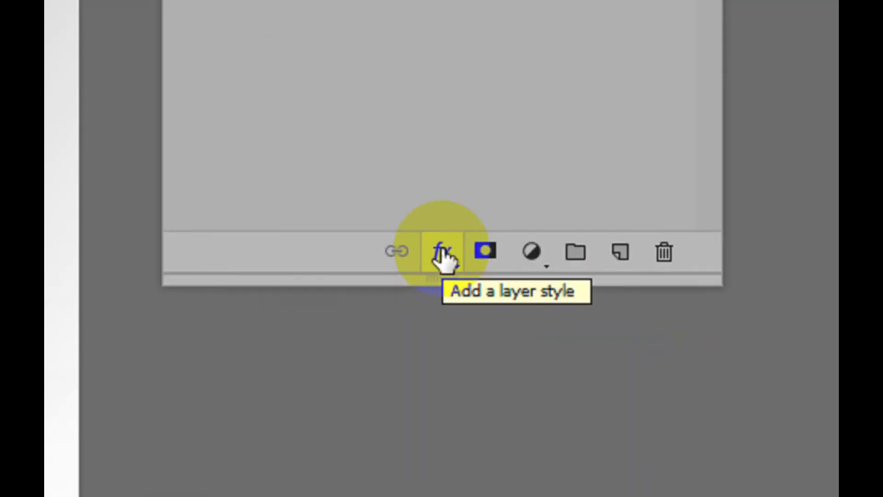
# Add a Multiply drop shadow to Layer 4: opacity 75%, angle 129°, distance 22, size 51
pyautogui.click(441, 255)
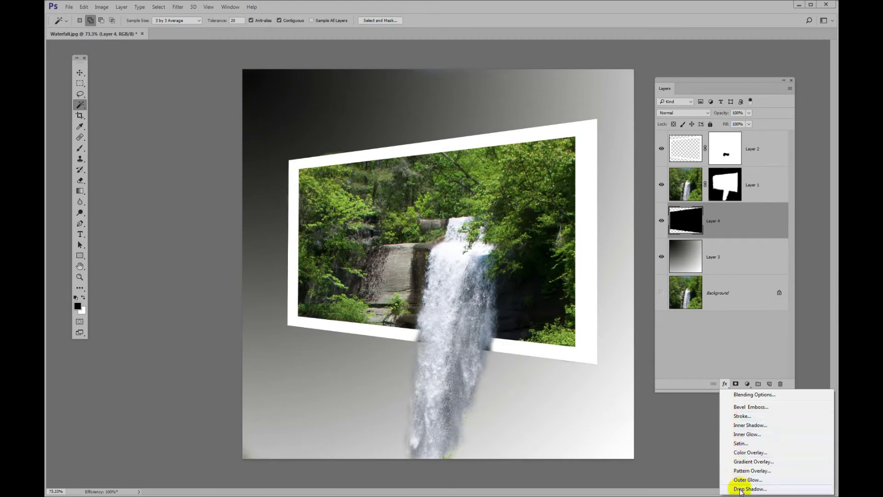
pyautogui.click(741, 490)
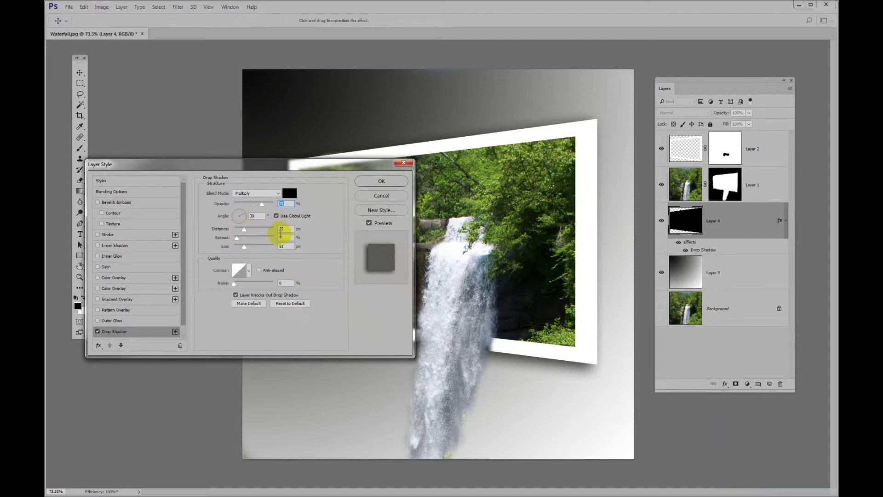
pyautogui.click(240, 213)
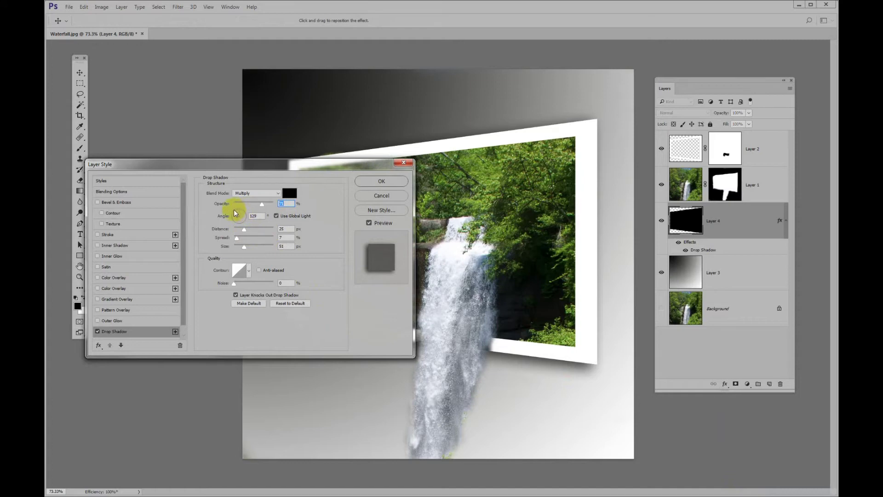
pyautogui.click(236, 213)
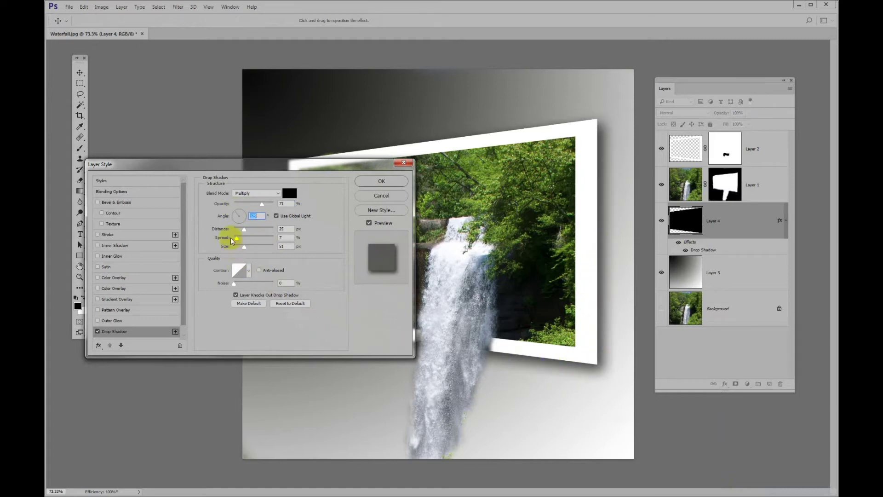
pyautogui.click(243, 230)
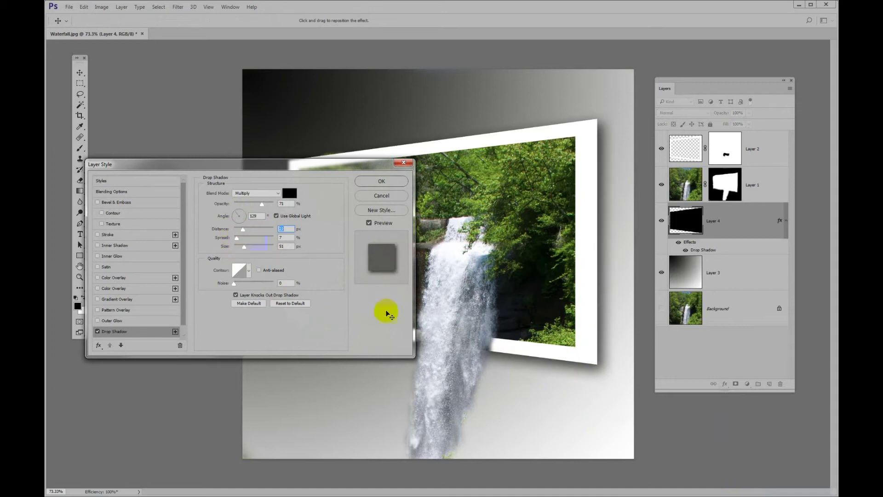
pyautogui.moveTo(591, 352); pyautogui.dragTo(593, 368)
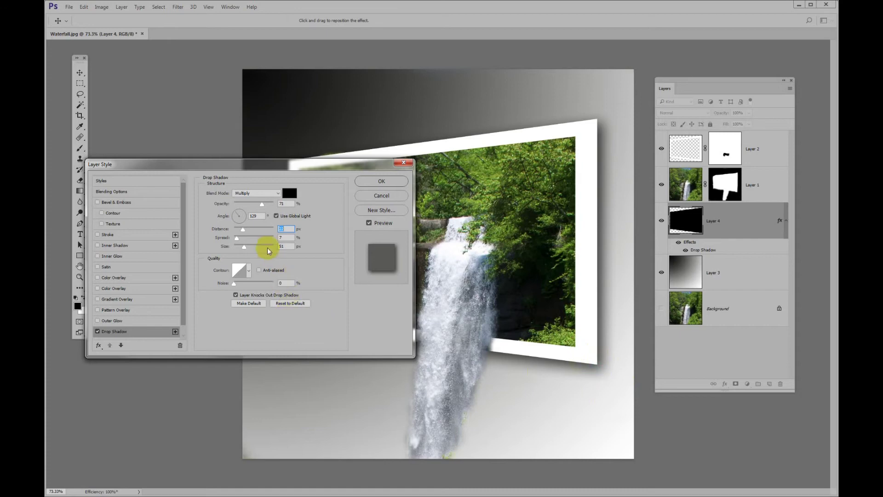
pyautogui.click(381, 182)
pyautogui.press('w')
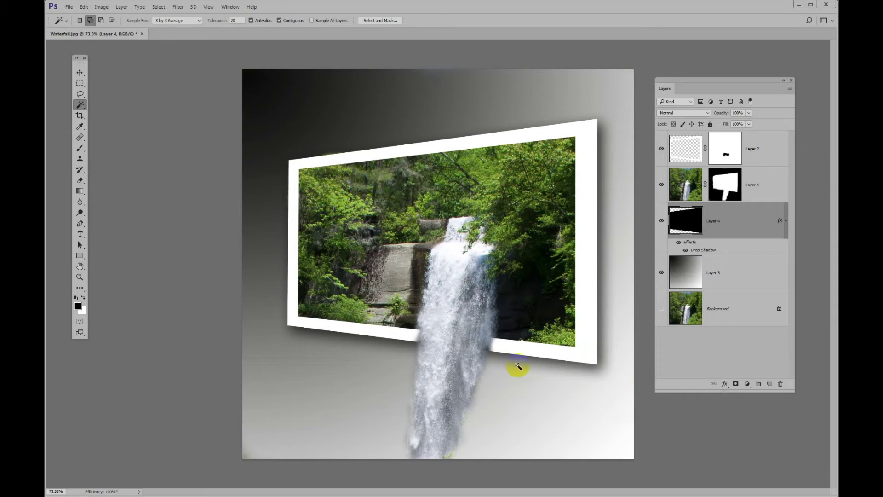
pyautogui.moveTo(538, 299); pyautogui.dragTo(540, 289)
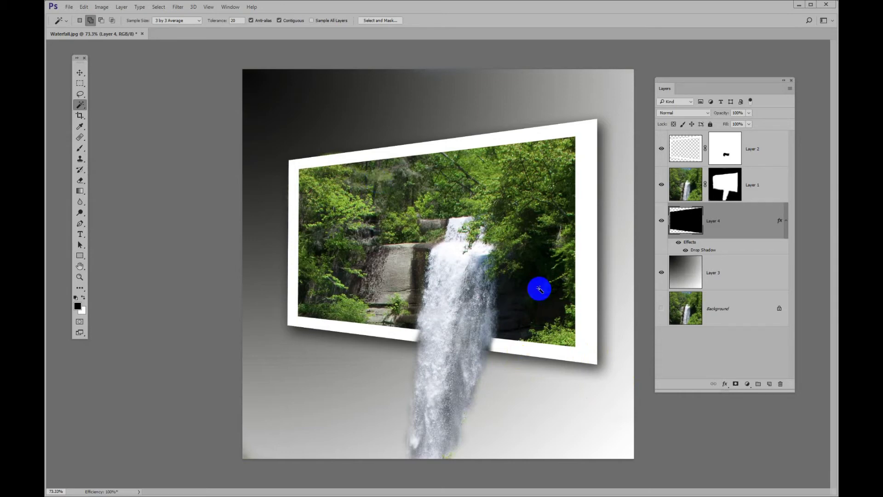
pyautogui.moveTo(539, 288); pyautogui.dragTo(538, 279)
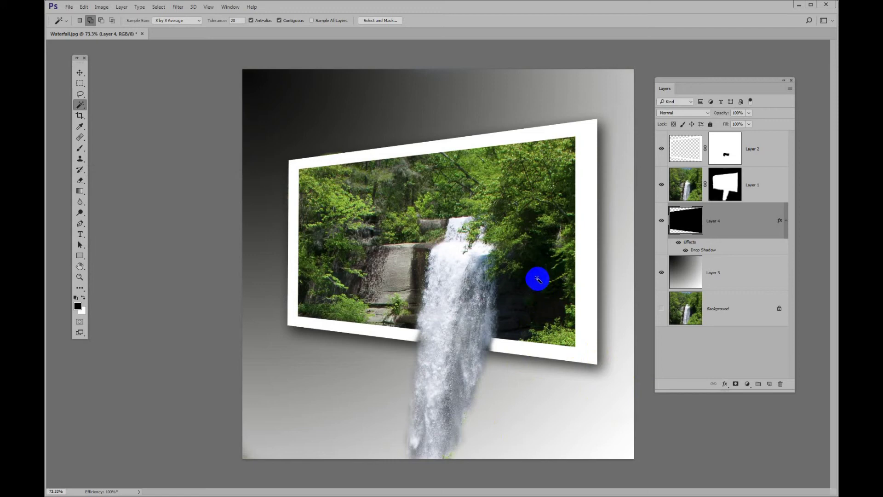